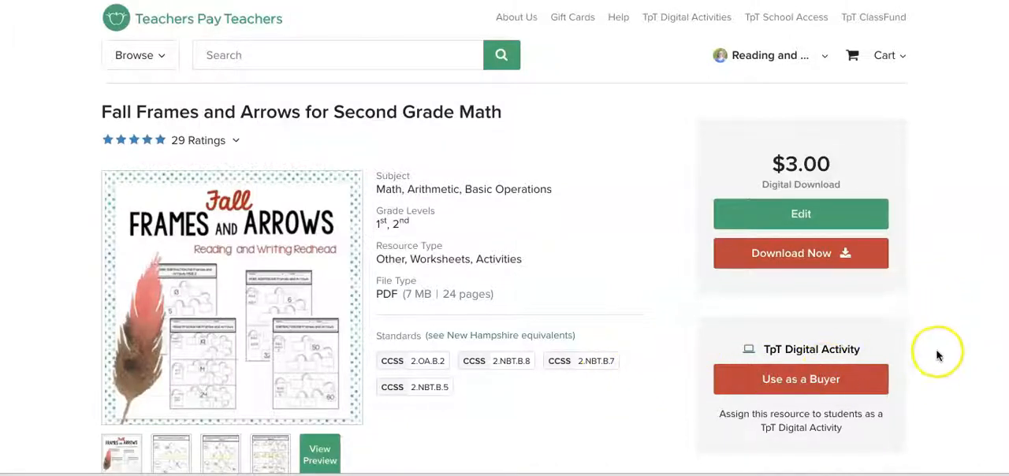
Open the Fall Frames and Arrows resource as a TpT Digital Activity in buyer mode
{"action": "scroll", "coordinate": [936, 354], "scroll_direction": "down", "scroll_amount": 1}
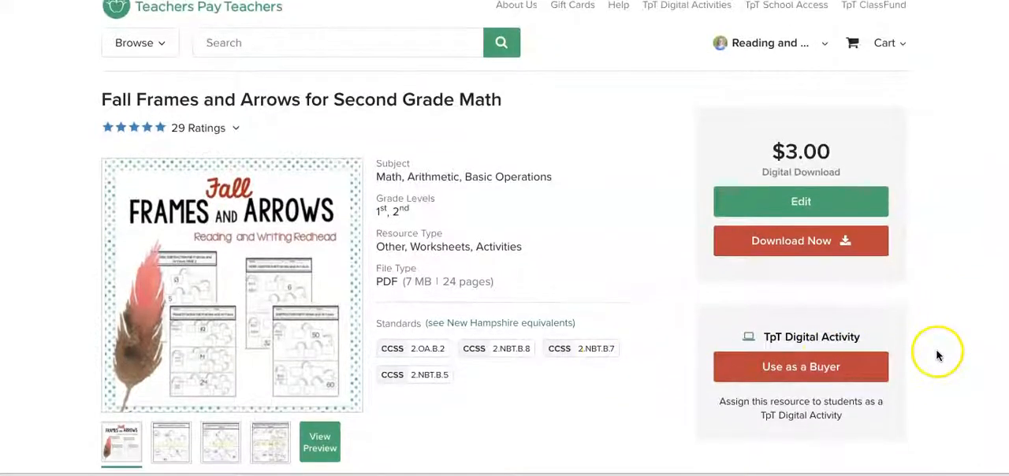
{"action": "left_click", "coordinate": [806, 366]}
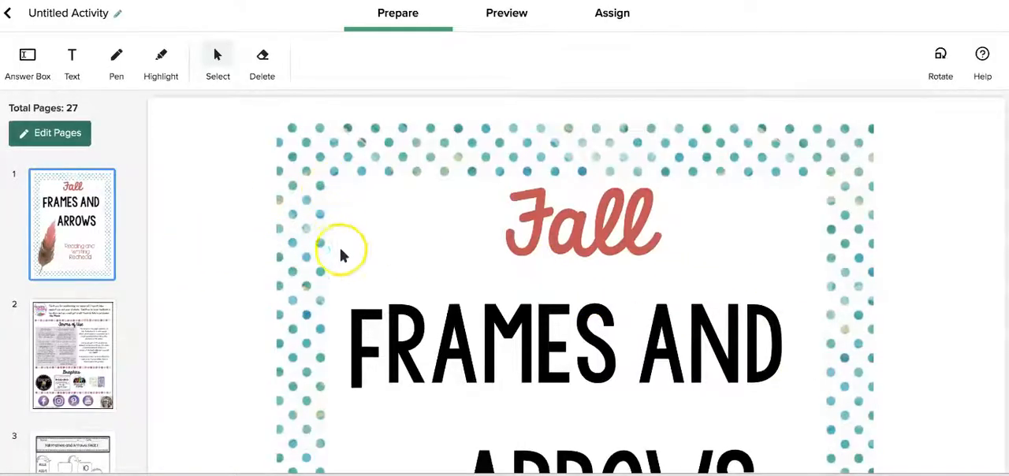
{"action": "left_click", "coordinate": [216, 57]}
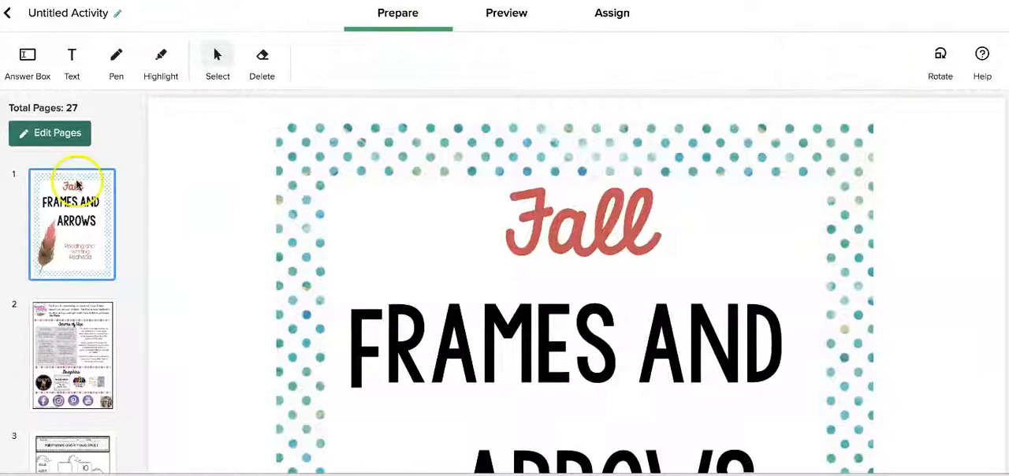
Open page 3 of the activity, the Fall Frames and Arrows PAGE 1 worksheet, at its Add 5 problem
{"action": "scroll", "coordinate": [57, 371], "scroll_direction": "down", "scroll_amount": 4}
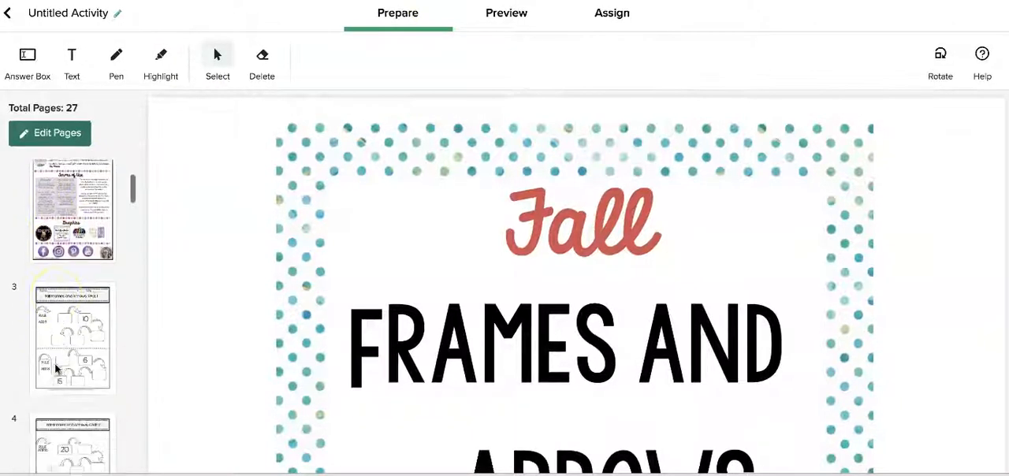
{"action": "scroll", "coordinate": [56, 364], "scroll_direction": "up", "scroll_amount": 3}
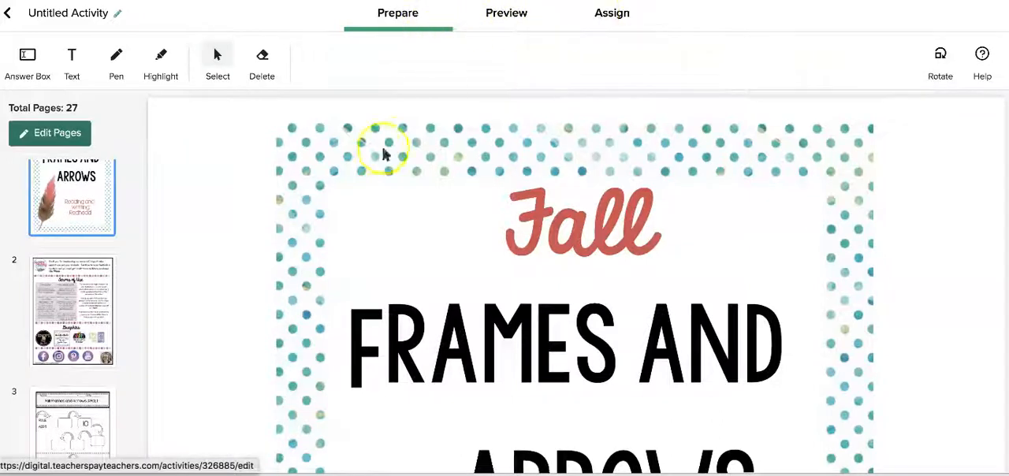
{"action": "scroll", "coordinate": [69, 335], "scroll_direction": "down", "scroll_amount": 1}
{"action": "scroll", "coordinate": [69, 334], "scroll_direction": "down", "scroll_amount": 4}
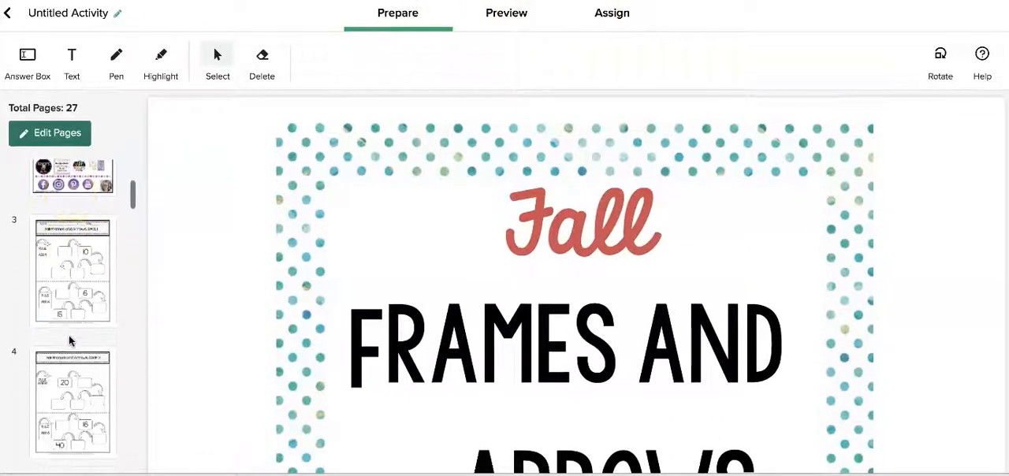
{"action": "left_click", "coordinate": [68, 285]}
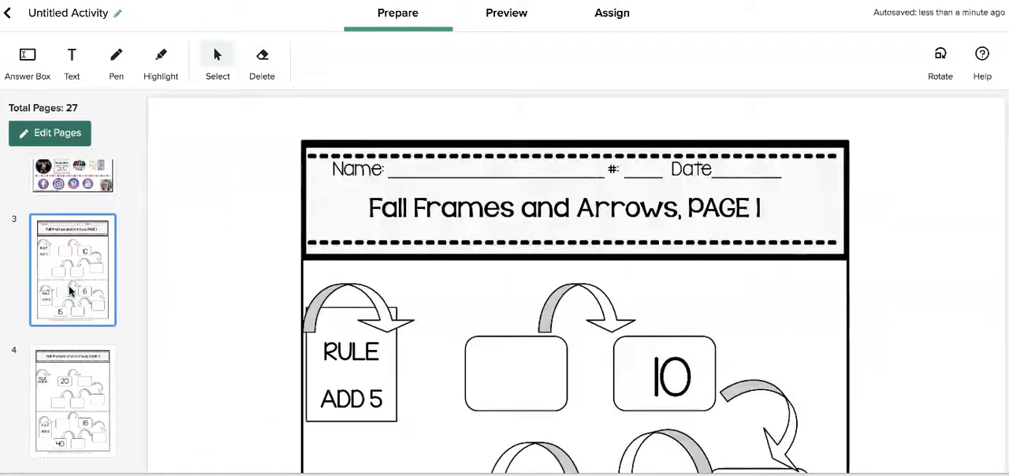
{"action": "scroll", "coordinate": [349, 288], "scroll_direction": "down", "scroll_amount": 3}
{"action": "scroll", "coordinate": [373, 314], "scroll_direction": "down", "scroll_amount": 1}
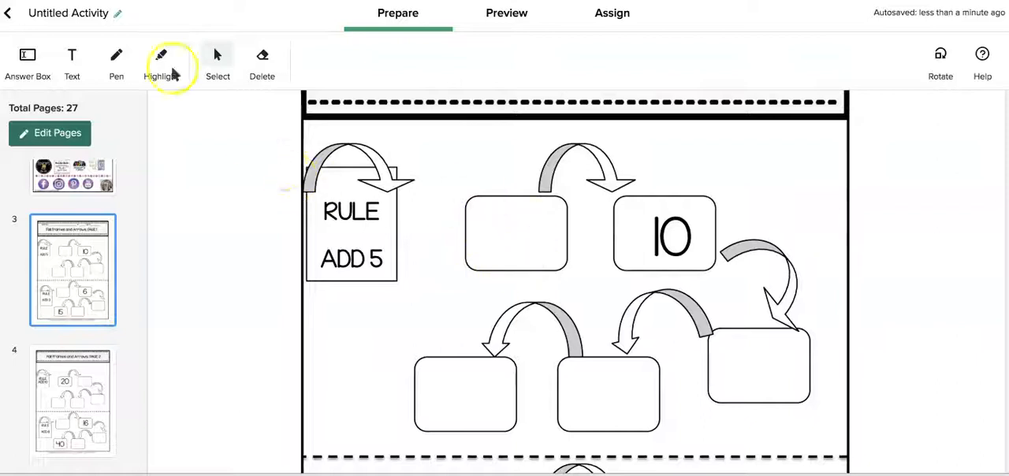
Place an answer box in the empty frame before the 10, fit it inside the frame, and set its text size to 20
{"action": "left_click", "coordinate": [21, 60]}
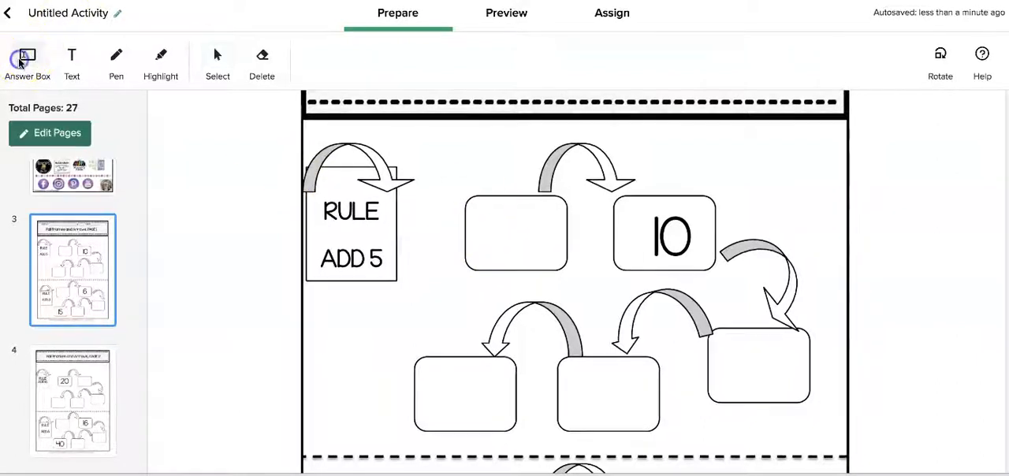
{"action": "left_click", "coordinate": [468, 197]}
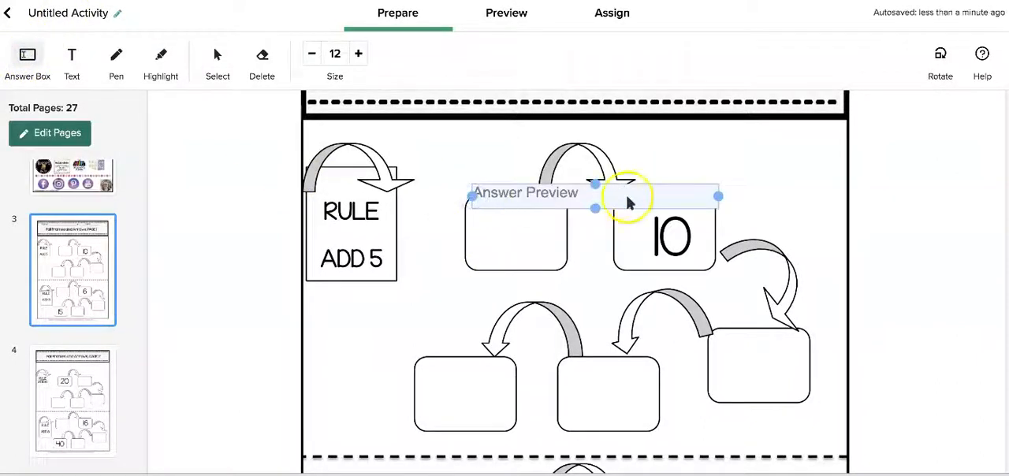
{"action": "left_click_drag", "start_coordinate": [714, 198], "coordinate": [513, 268]}
{"action": "left_click", "coordinate": [509, 234]}
{"action": "left_click_drag", "start_coordinate": [513, 183], "coordinate": [513, 200]}
{"action": "left_click", "coordinate": [510, 225]}
{"action": "left_click", "coordinate": [507, 203]}
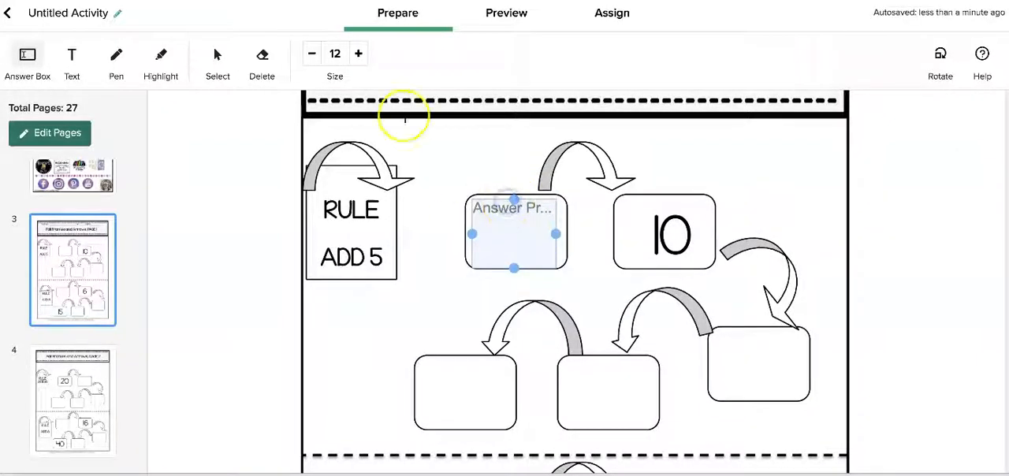
{"action": "left_click", "coordinate": [358, 54]}
{"action": "left_click", "coordinate": [358, 53]}
{"action": "left_click", "coordinate": [359, 54]}
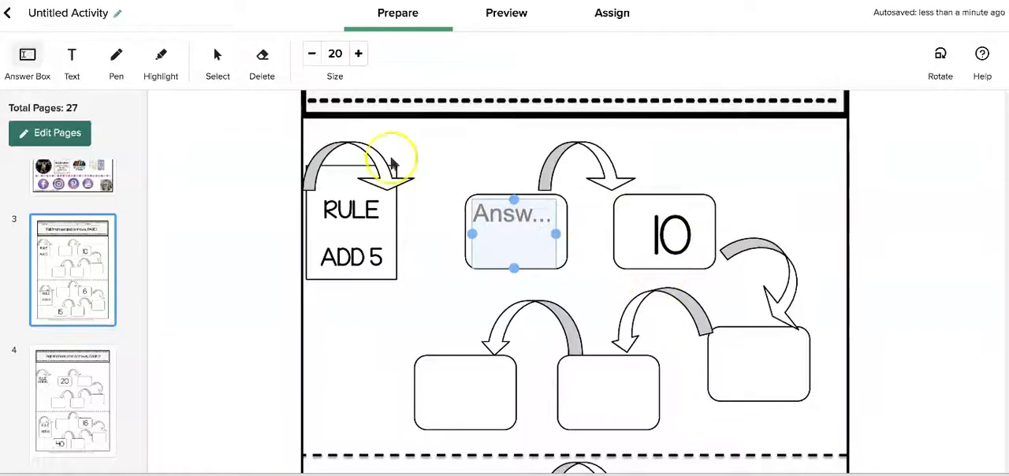
Add the text 15 at size 20 in the empty frame after the 10
{"action": "left_click", "coordinate": [81, 61]}
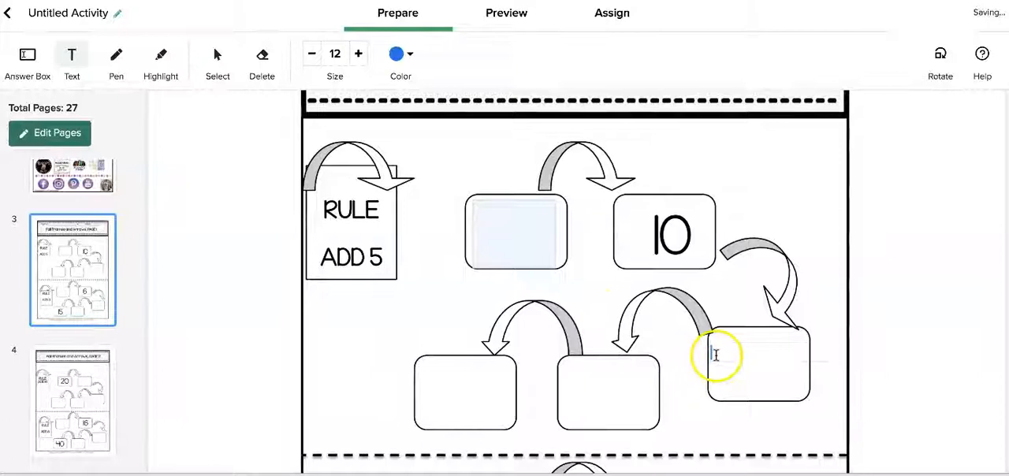
{"action": "left_click", "coordinate": [721, 355]}
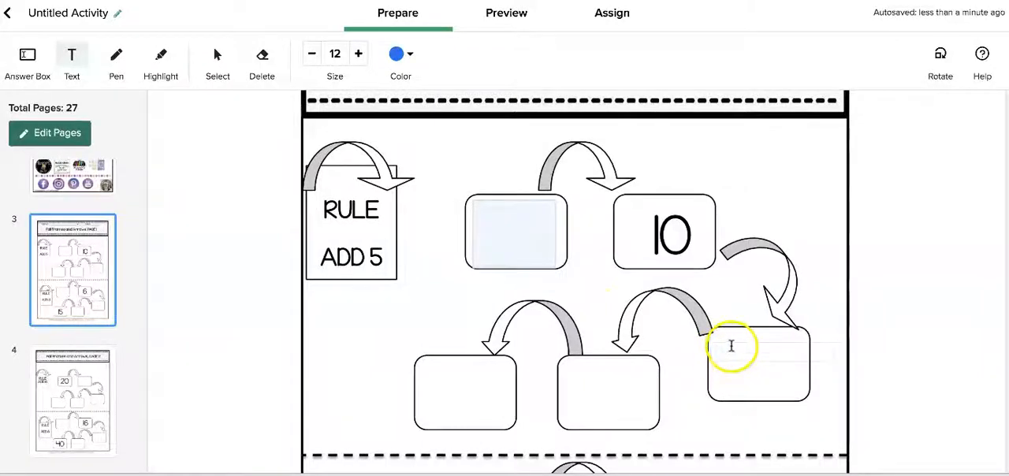
{"action": "left_click", "coordinate": [358, 54]}
{"action": "left_click", "coordinate": [358, 54]}
{"action": "left_click", "coordinate": [357, 53]}
{"action": "left_click", "coordinate": [358, 54]}
{"action": "left_click", "coordinate": [357, 54]}
{"action": "left_click", "coordinate": [358, 54]}
{"action": "left_click", "coordinate": [358, 54]}
{"action": "left_click", "coordinate": [357, 54]}
{"action": "left_click", "coordinate": [740, 344]}
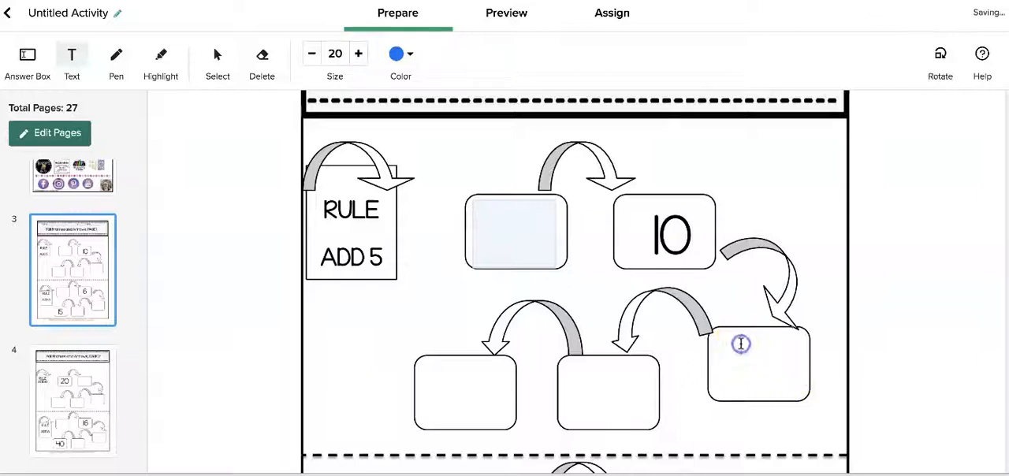
{"action": "type", "text": "nb="}
{"action": "key", "text": "BackSpace"}
{"action": "key", "text": "BackSpace"}
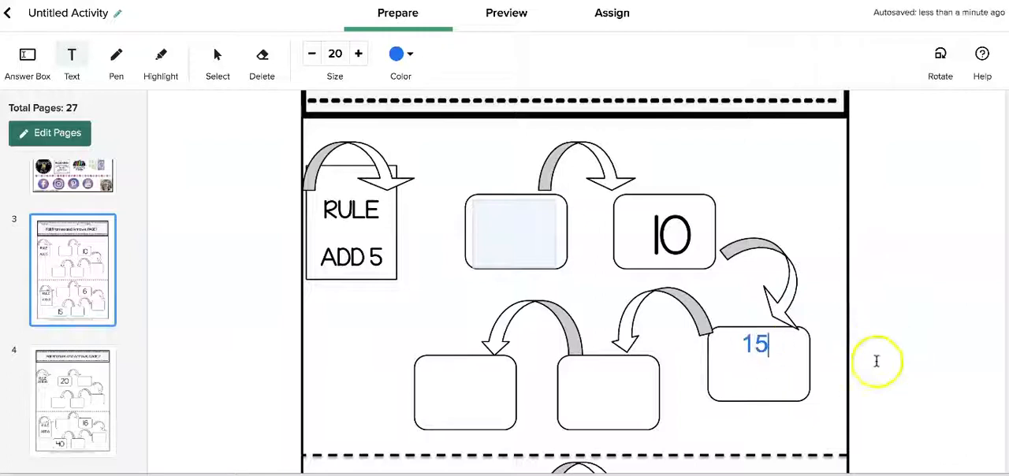
Reposition the 15 text within its frame, enlarge it to size 34, and narrow its text box to fit
{"action": "left_click", "coordinate": [723, 342]}
{"action": "left_click", "coordinate": [756, 343]}
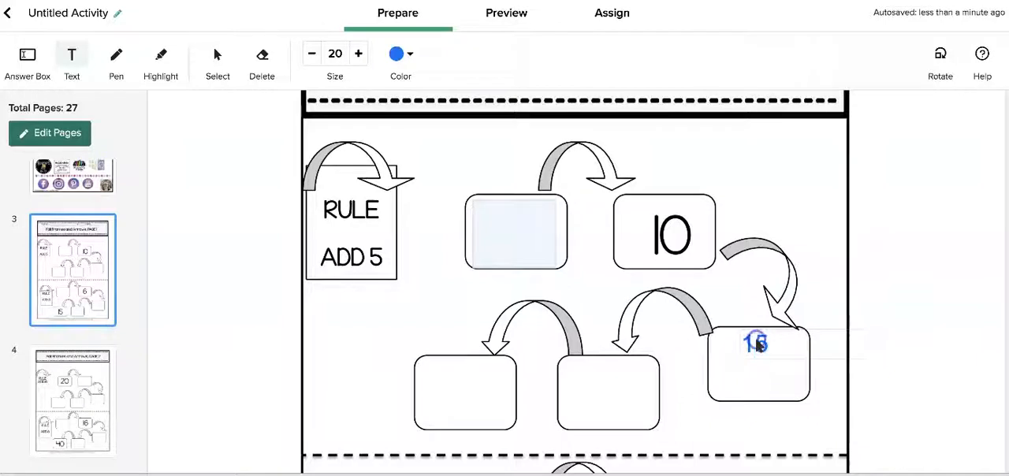
{"action": "left_click", "coordinate": [762, 340]}
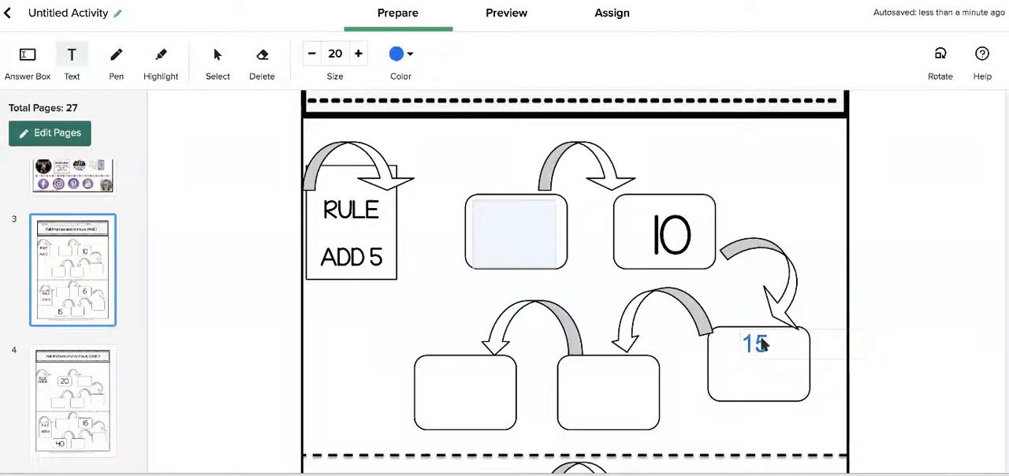
{"action": "left_click_drag", "start_coordinate": [763, 341], "coordinate": [732, 352]}
{"action": "left_click", "coordinate": [358, 54]}
{"action": "left_click", "coordinate": [358, 54]}
{"action": "left_click", "coordinate": [358, 53]}
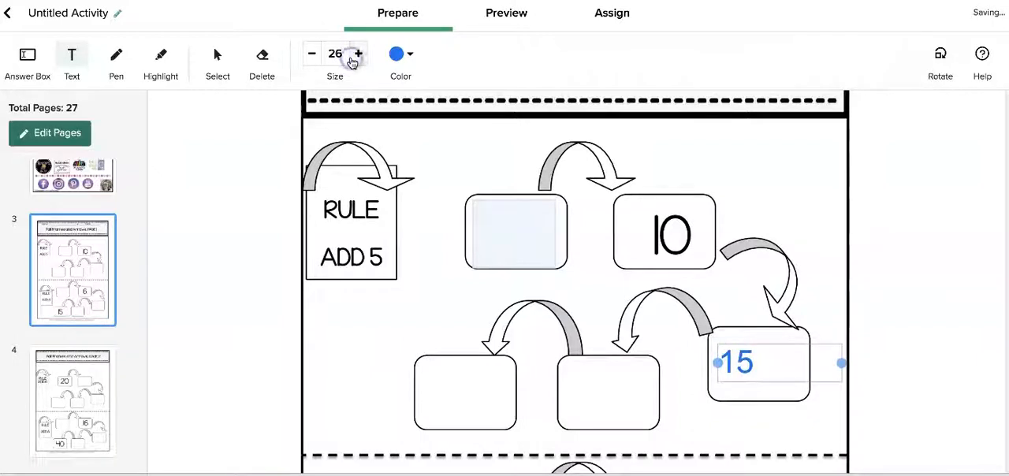
{"action": "left_click", "coordinate": [354, 59]}
{"action": "left_click", "coordinate": [354, 58]}
{"action": "left_click", "coordinate": [354, 58]}
{"action": "left_click", "coordinate": [354, 59]}
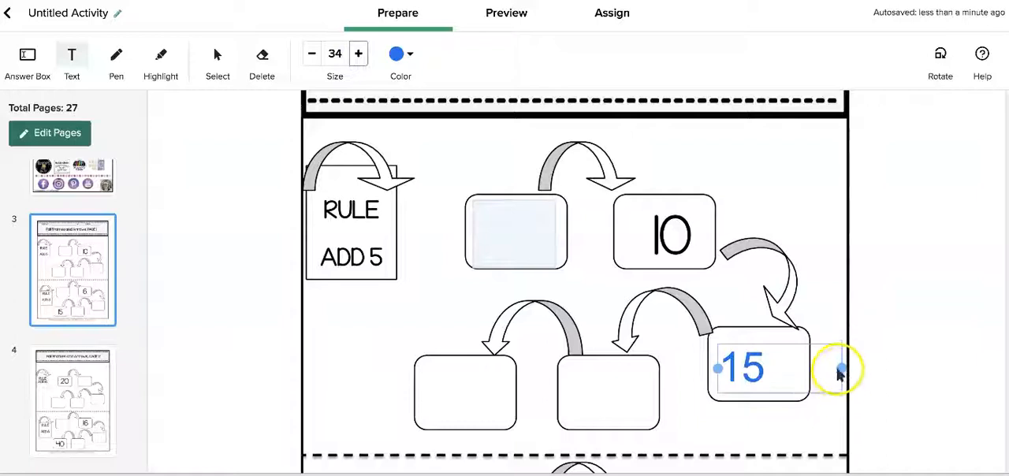
{"action": "left_click_drag", "start_coordinate": [836, 364], "coordinate": [796, 365]}
Delete the 15 text from the frame after the 10
{"action": "left_click", "coordinate": [750, 367]}
{"action": "key", "text": "BackSpace"}
{"action": "key", "text": "BackSpace"}
{"action": "left_click", "coordinate": [503, 260]}
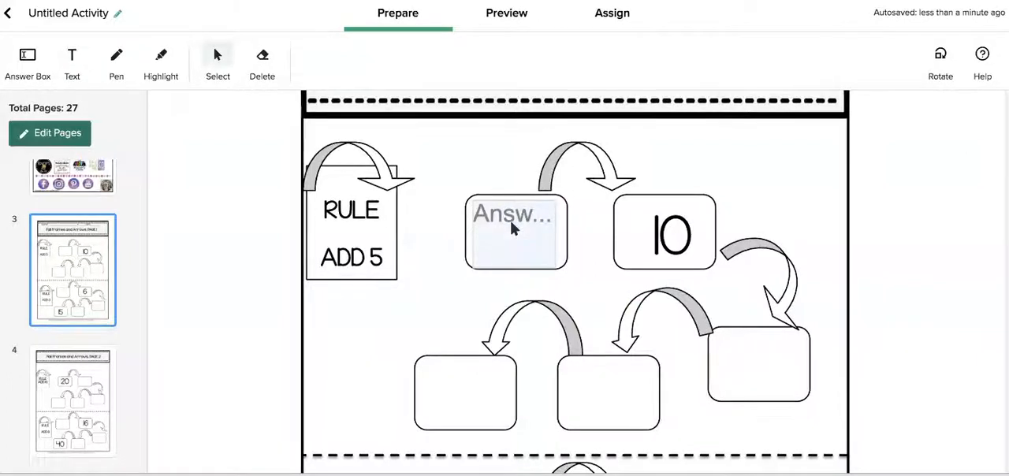
Try out size 34 number text in the two remaining empty frames of the Add 5 problem
{"action": "left_click", "coordinate": [569, 388]}
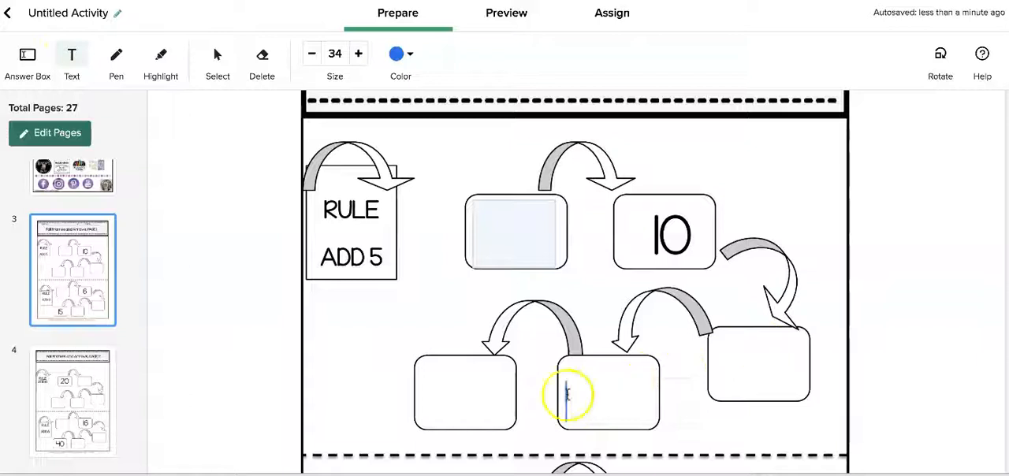
{"action": "type", "text": "17"}
{"action": "key", "text": "BackSpace"}
{"action": "key", "text": "BackSpace"}
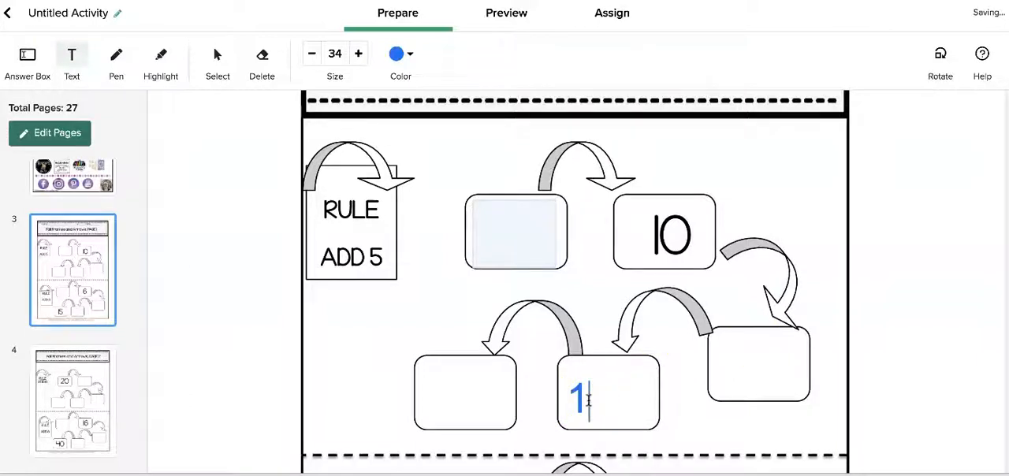
{"action": "left_click", "coordinate": [75, 59]}
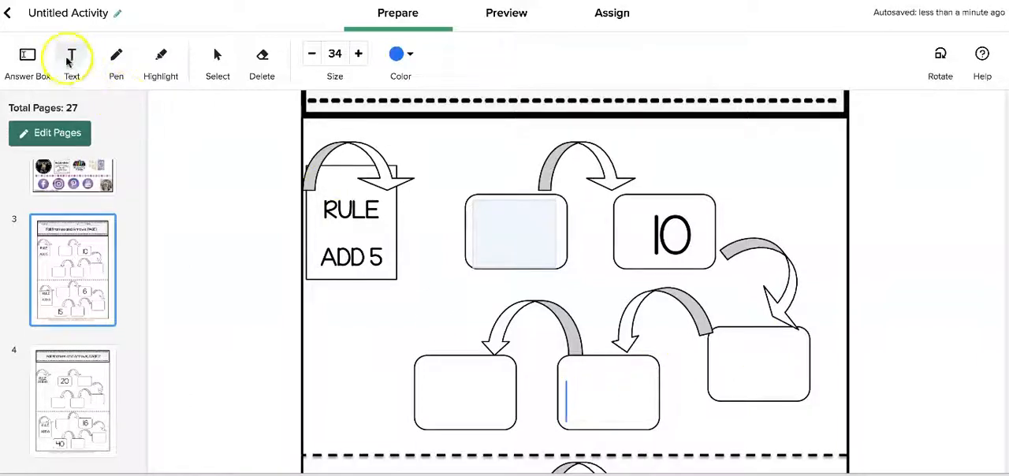
{"action": "left_click", "coordinate": [417, 386]}
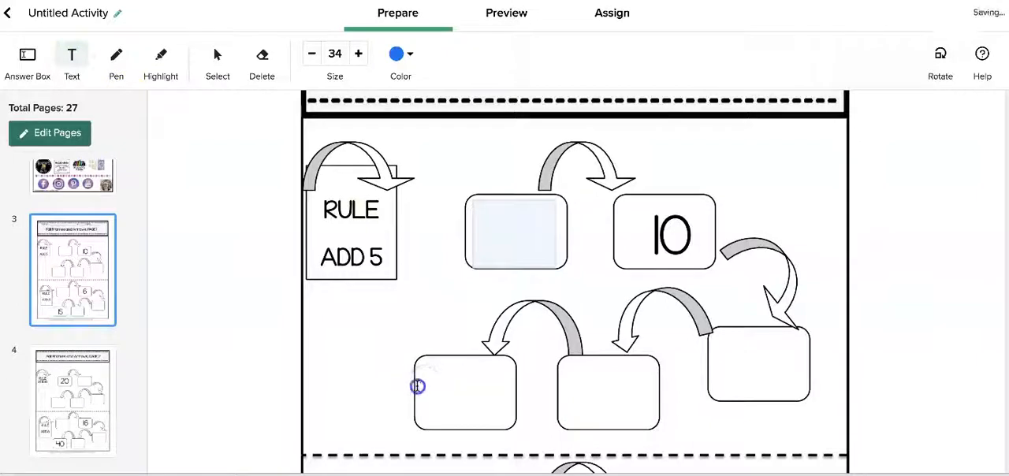
{"action": "type", "text": "1"}
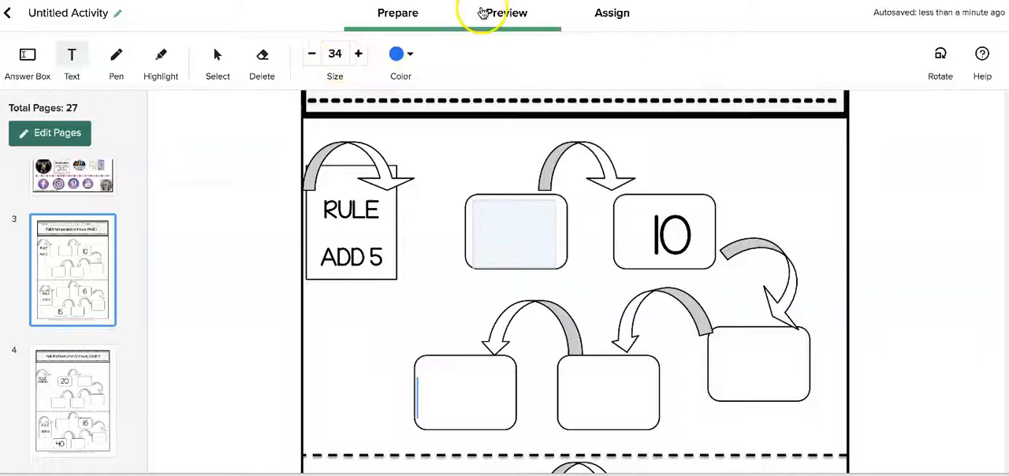
Preview the activity and test the answer box before the 10 with the answer 15
{"action": "left_click", "coordinate": [482, 12]}
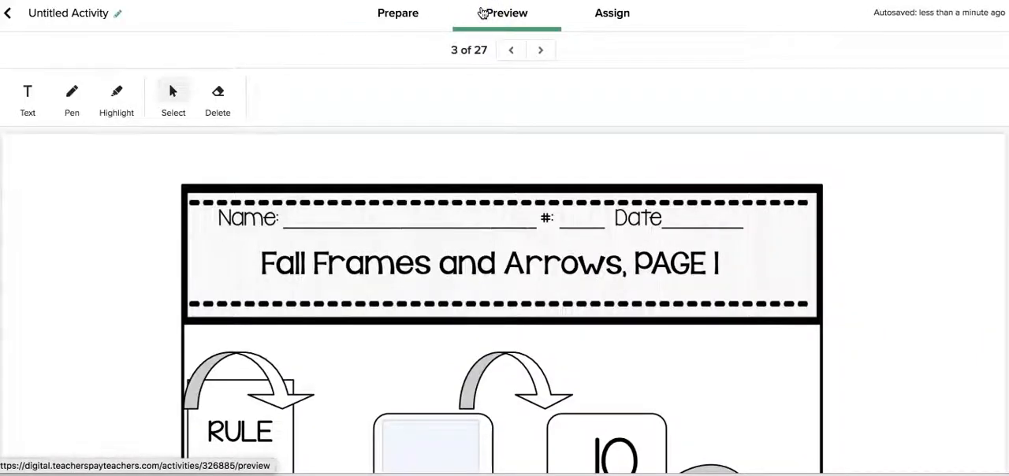
{"action": "scroll", "coordinate": [595, 197], "scroll_direction": "down", "scroll_amount": 5}
{"action": "left_click", "coordinate": [437, 247]}
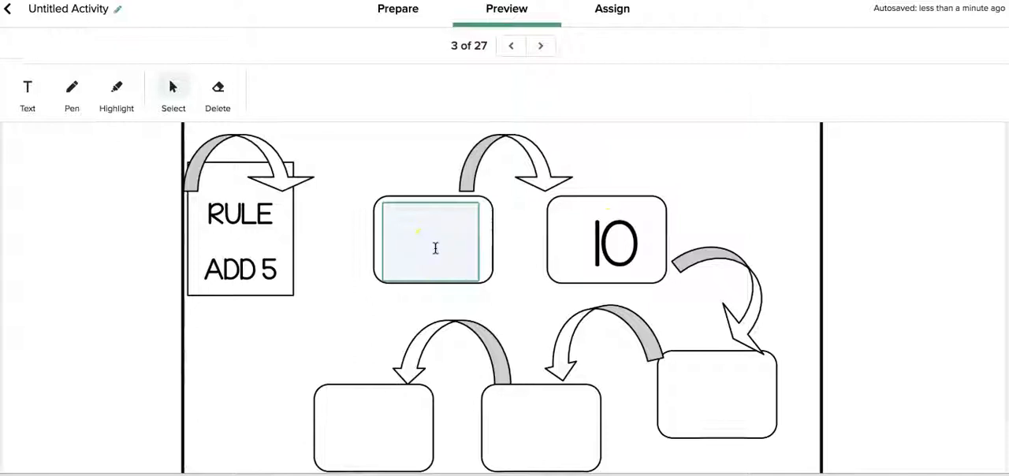
{"action": "left_click", "coordinate": [429, 247]}
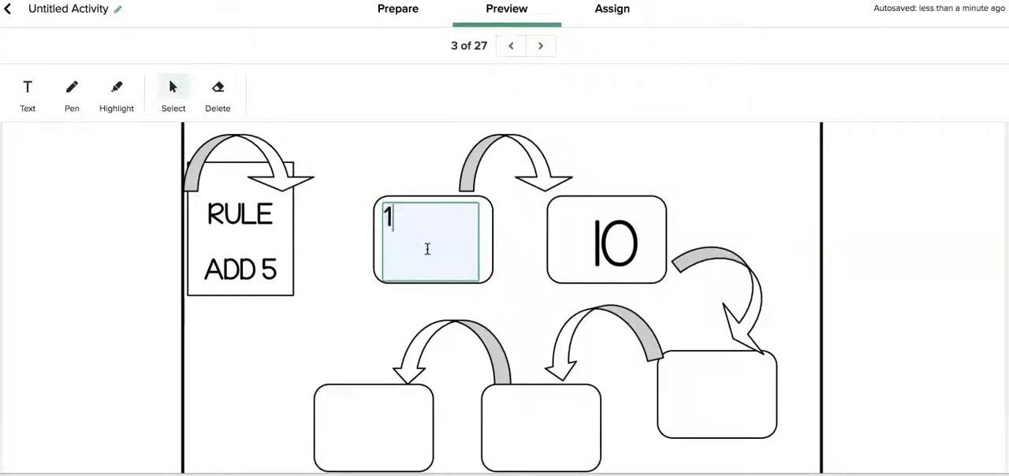
{"action": "left_click", "coordinate": [558, 327]}
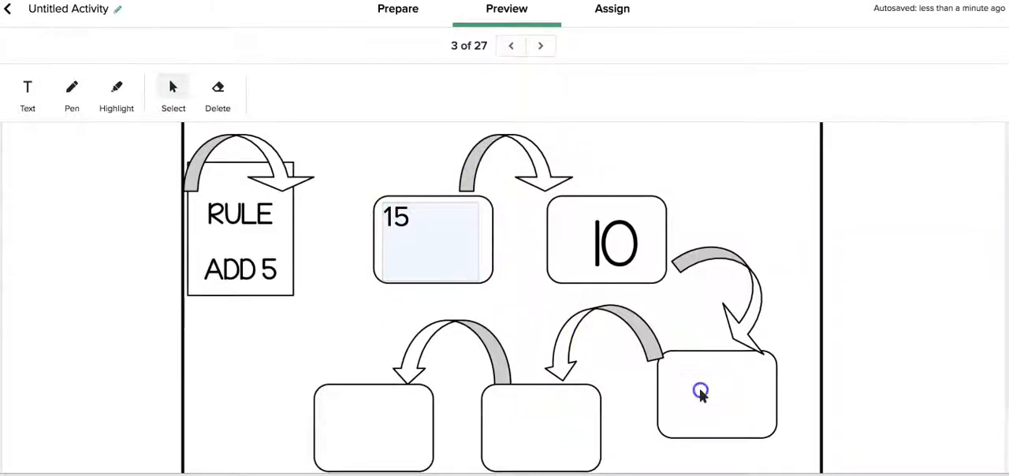
Clear the 15 from the previewed answer box and look over the rest of the page
{"action": "scroll", "coordinate": [699, 391], "scroll_direction": "down", "scroll_amount": 1}
{"action": "left_click", "coordinate": [408, 190]}
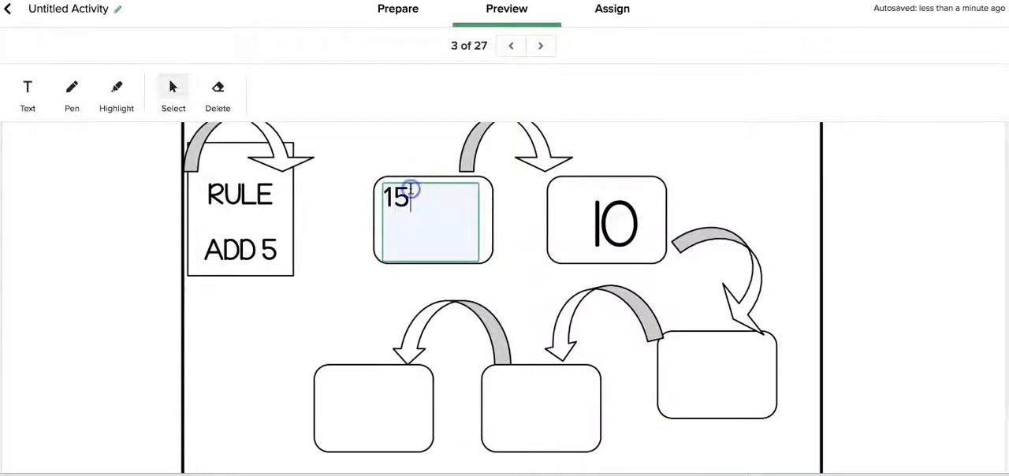
{"action": "scroll", "coordinate": [596, 354], "scroll_direction": "down", "scroll_amount": 2}
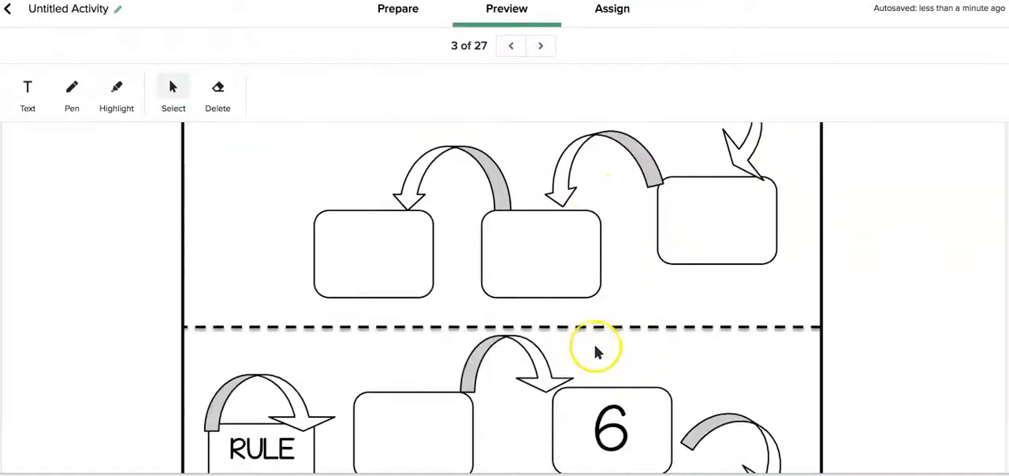
{"action": "scroll", "coordinate": [597, 351], "scroll_direction": "up", "scroll_amount": 5}
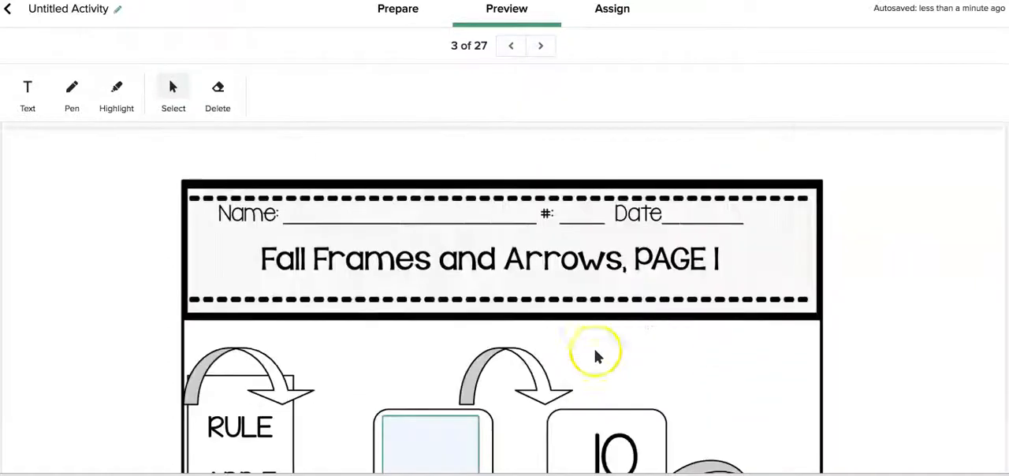
Advance the preview to page 5 with the answers, and open the options for assigning the activity to students
{"action": "left_click", "coordinate": [542, 46]}
{"action": "left_click", "coordinate": [542, 46]}
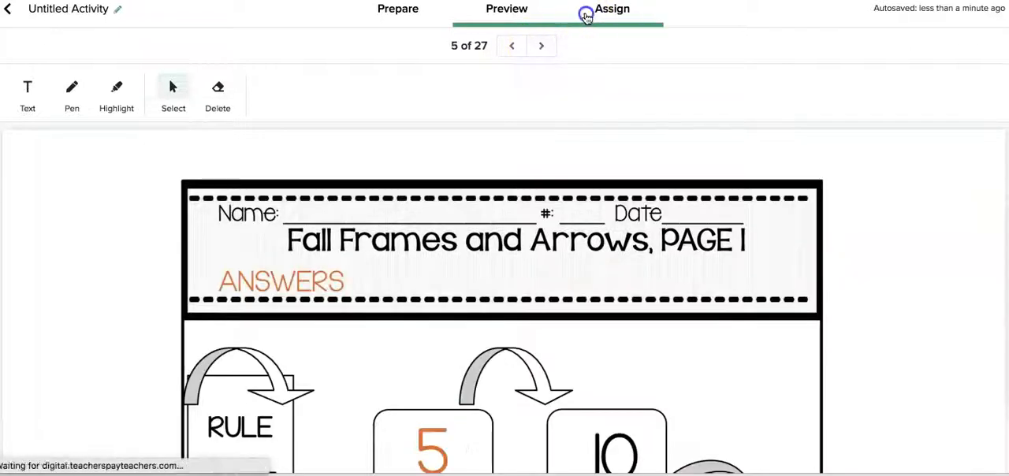
{"action": "left_click", "coordinate": [585, 12]}
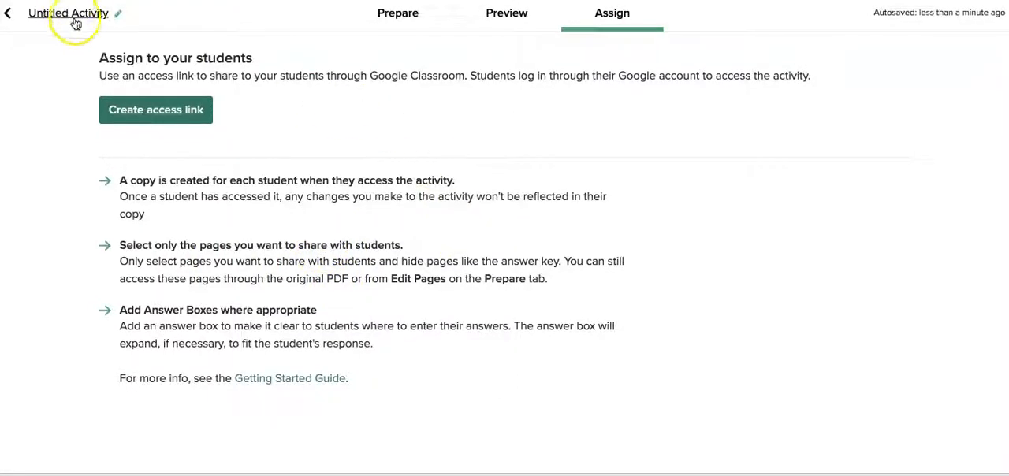
Leave the activity, return to the store's product list, and browse the next page of resources
{"action": "left_click", "coordinate": [8, 13]}
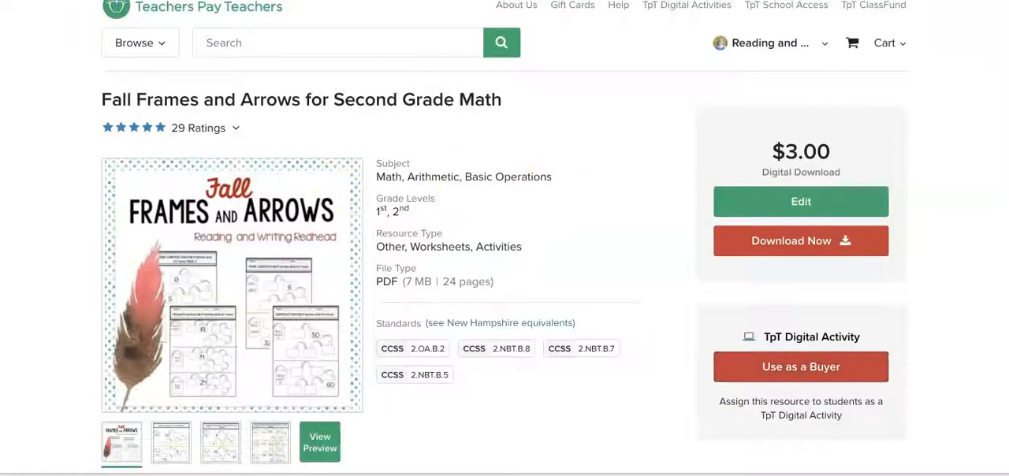
{"action": "key", "text": "alt+Left"}
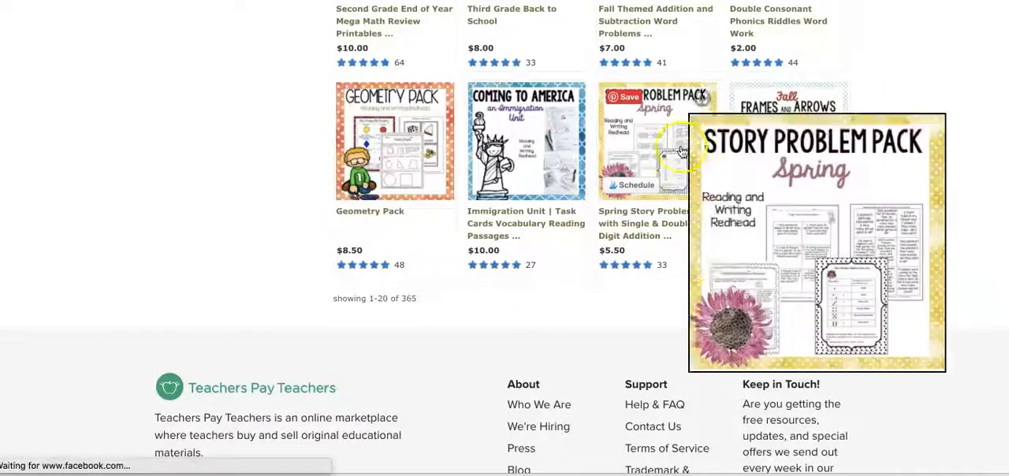
{"action": "left_click", "coordinate": [736, 303]}
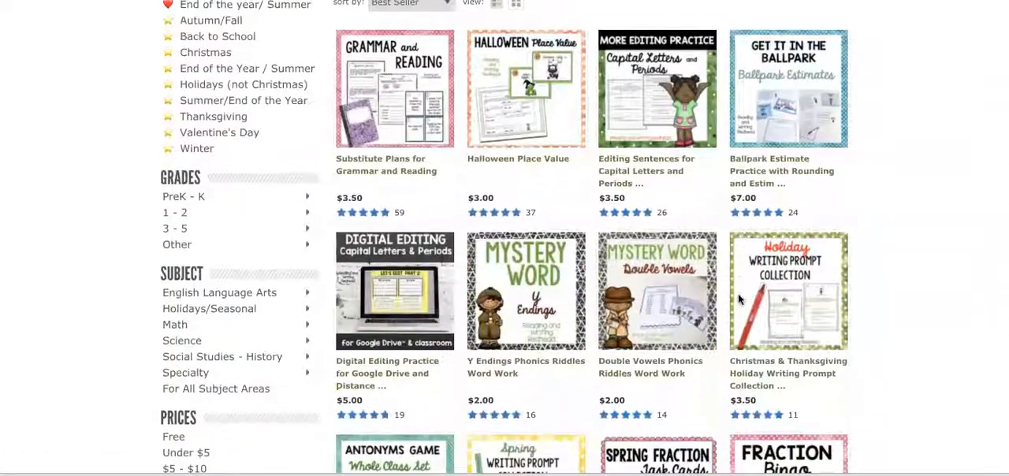
{"action": "scroll", "coordinate": [843, 322], "scroll_direction": "down", "scroll_amount": 2}
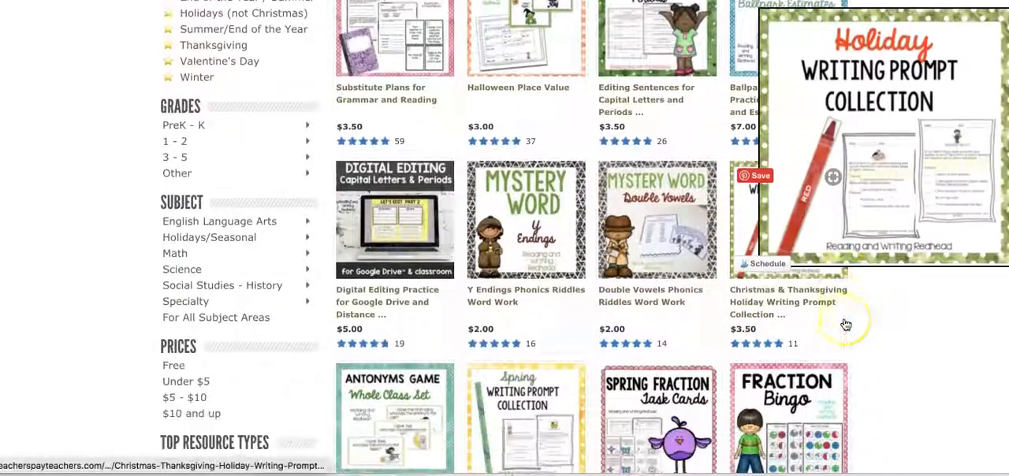
{"action": "scroll", "coordinate": [858, 260], "scroll_direction": "down", "scroll_amount": 1}
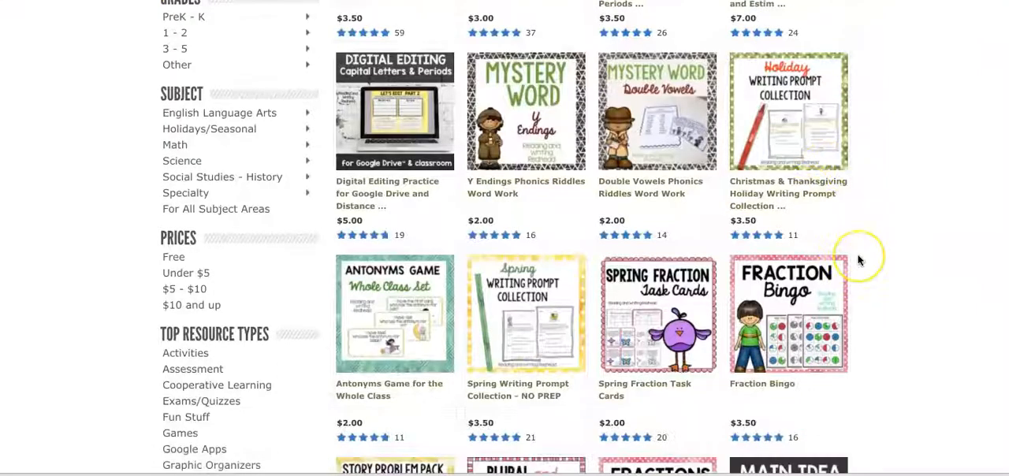
{"action": "scroll", "coordinate": [851, 280], "scroll_direction": "down", "scroll_amount": 1}
{"action": "scroll", "coordinate": [851, 279], "scroll_direction": "down", "scroll_amount": 1}
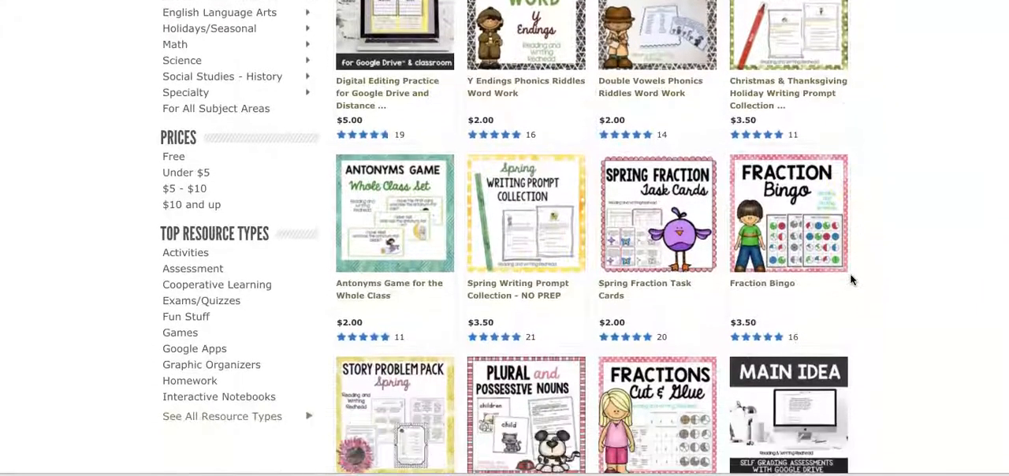
Open the Henry and Mudge resource as a digital activity and display page 6, the Essential Question Brainstorming worksheet
{"action": "left_click", "coordinate": [509, 277]}
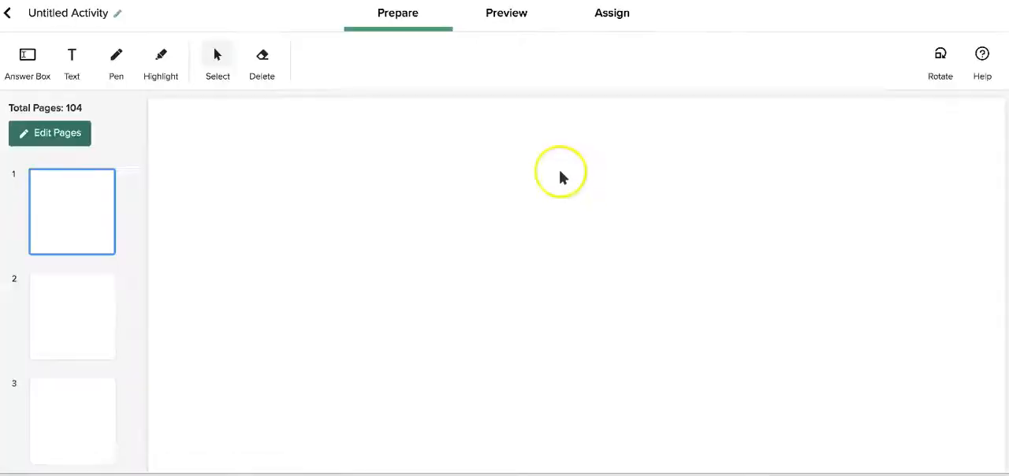
{"action": "scroll", "coordinate": [140, 356], "scroll_direction": "down", "scroll_amount": 3}
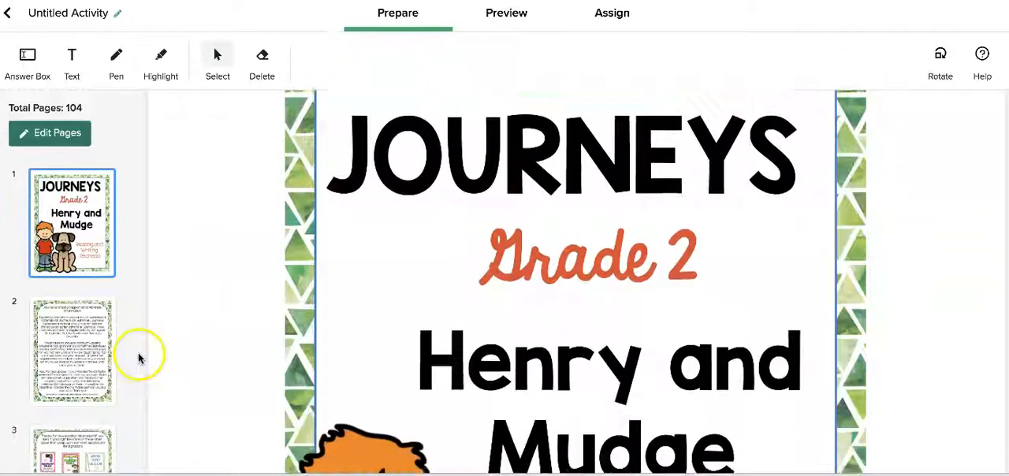
{"action": "scroll", "coordinate": [47, 386], "scroll_direction": "down", "scroll_amount": 5}
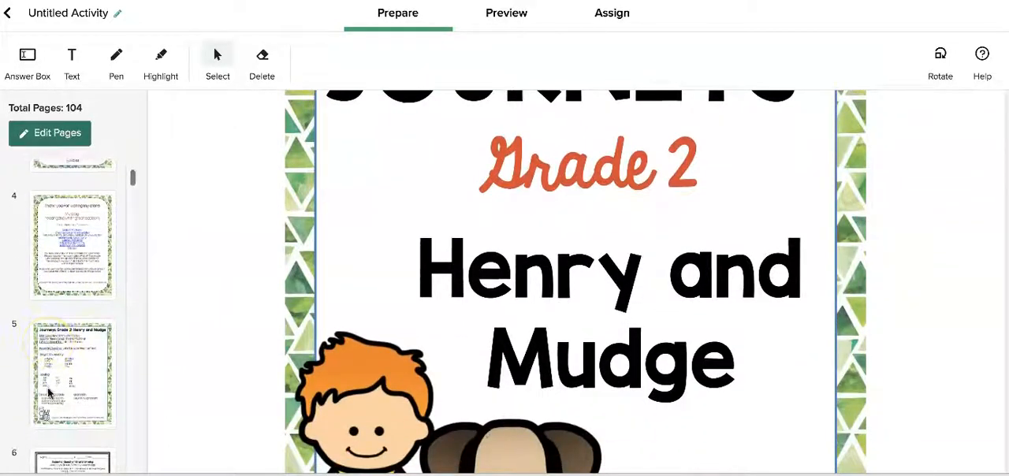
{"action": "left_click", "coordinate": [54, 315]}
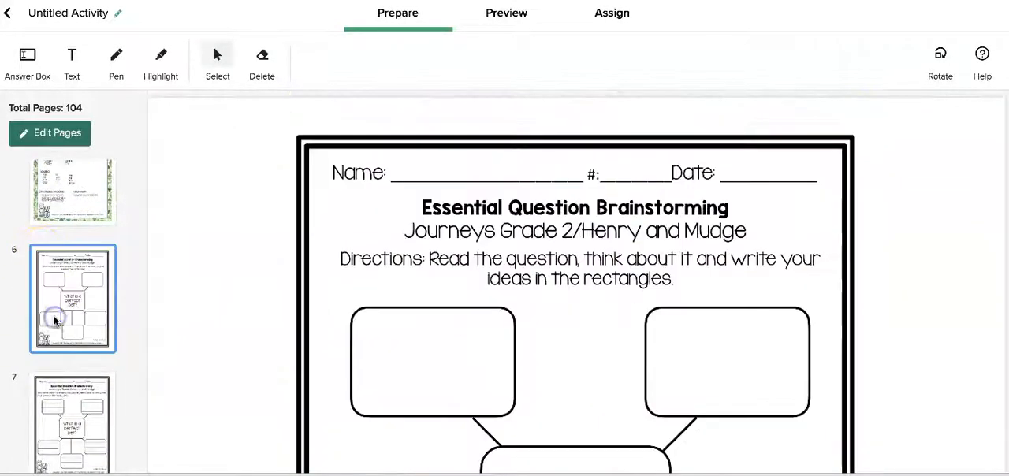
{"action": "scroll", "coordinate": [367, 340], "scroll_direction": "down", "scroll_amount": 1}
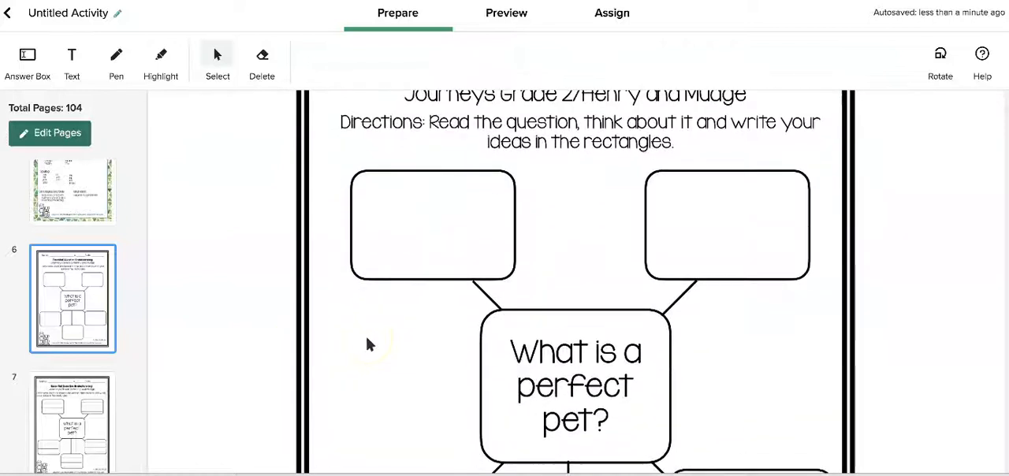
Add an answer box inside the upper-left rectangle of the brainstorming worksheet and extend it down to the rectangle's lower edge
{"action": "left_click", "coordinate": [27, 55]}
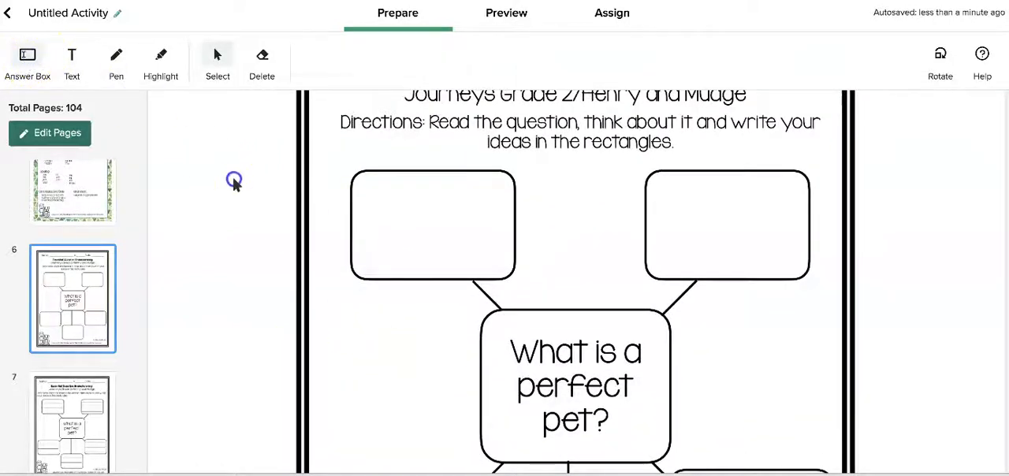
{"action": "left_click", "coordinate": [367, 189]}
{"action": "left_click", "coordinate": [379, 188]}
{"action": "left_click", "coordinate": [28, 55]}
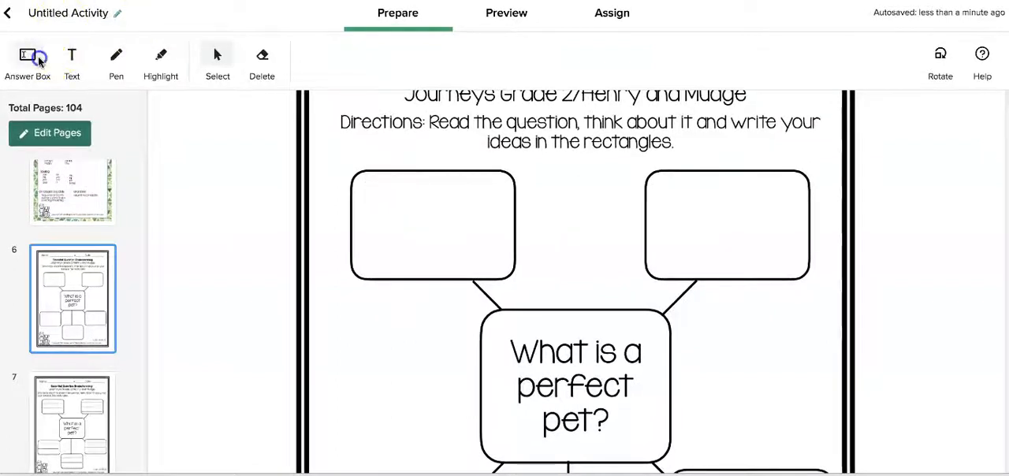
{"action": "left_click_drag", "start_coordinate": [365, 188], "coordinate": [486, 251]}
{"action": "left_click_drag", "start_coordinate": [426, 209], "coordinate": [428, 280]}
Display page 8 and start a text entry on the first writing line below "What is a perfect pet?"
{"action": "scroll", "coordinate": [55, 315], "scroll_direction": "down", "scroll_amount": 3}
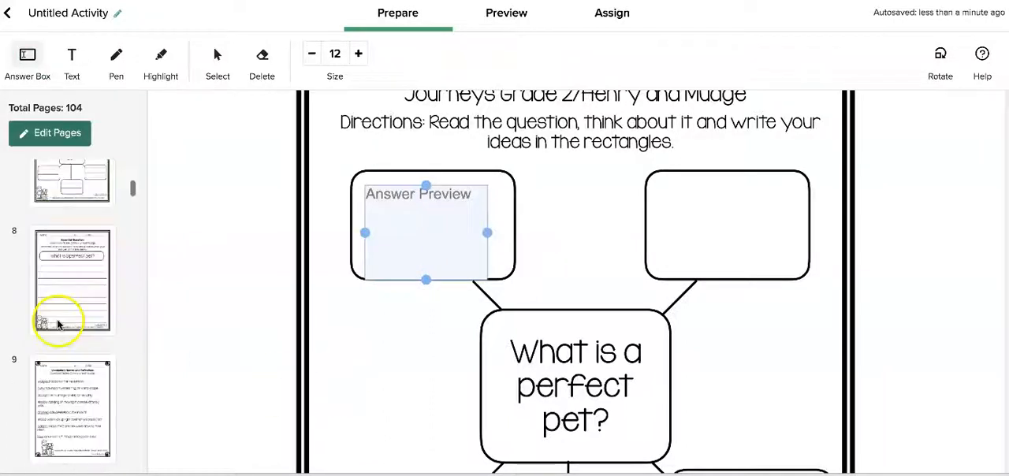
{"action": "left_click", "coordinate": [59, 288]}
{"action": "scroll", "coordinate": [358, 406], "scroll_direction": "down", "scroll_amount": 2}
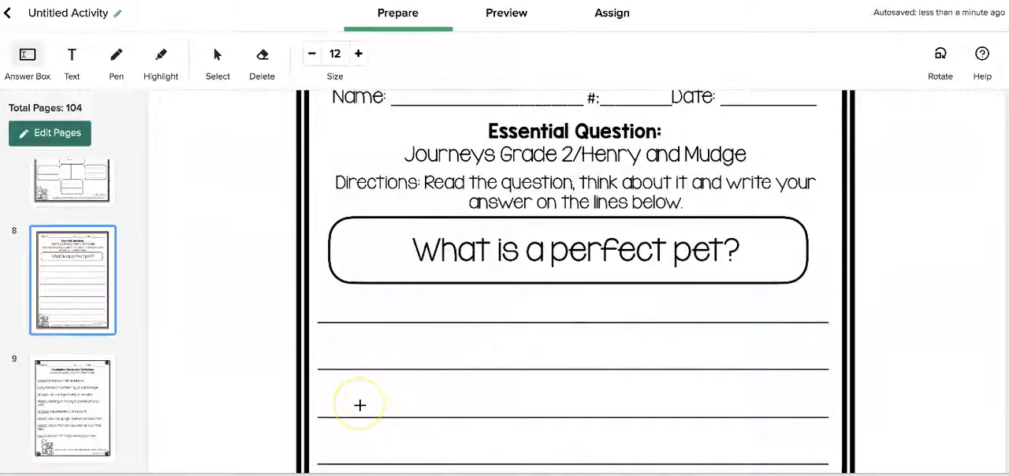
{"action": "scroll", "coordinate": [359, 405], "scroll_direction": "down", "scroll_amount": 1}
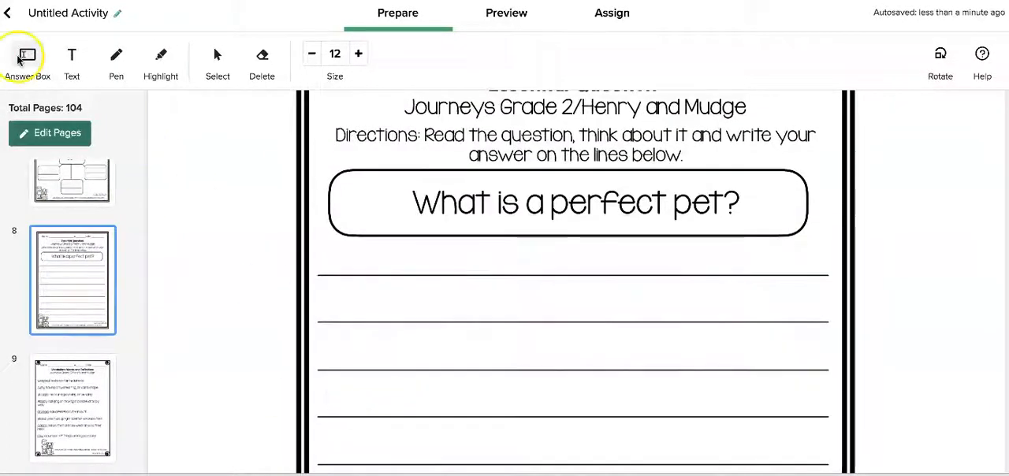
{"action": "left_click", "coordinate": [70, 56]}
{"action": "left_click", "coordinate": [334, 251]}
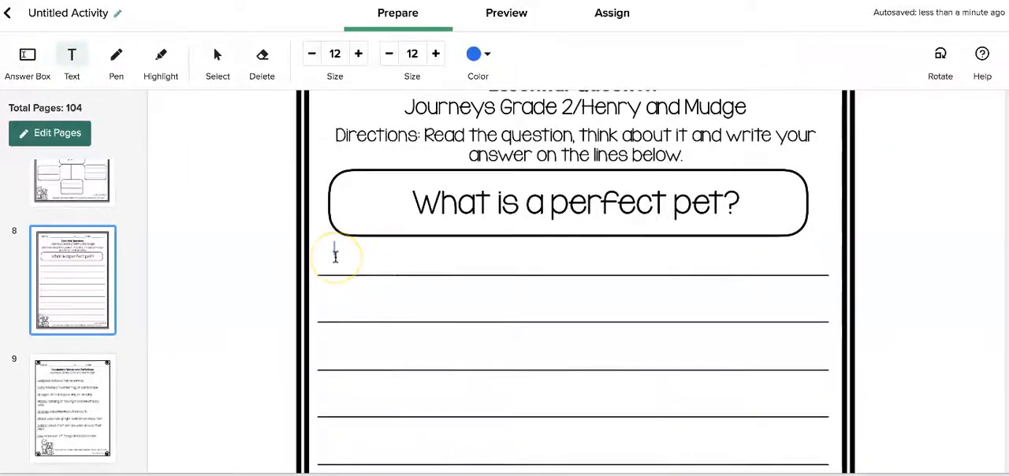
Look further through the activity's pages and display the Vocabulary Word Cards on page 17
{"action": "scroll", "coordinate": [53, 369], "scroll_direction": "down", "scroll_amount": 10}
{"action": "scroll", "coordinate": [54, 368], "scroll_direction": "down", "scroll_amount": 6}
{"action": "scroll", "coordinate": [55, 363], "scroll_direction": "down", "scroll_amount": 2}
{"action": "left_click", "coordinate": [58, 356]}
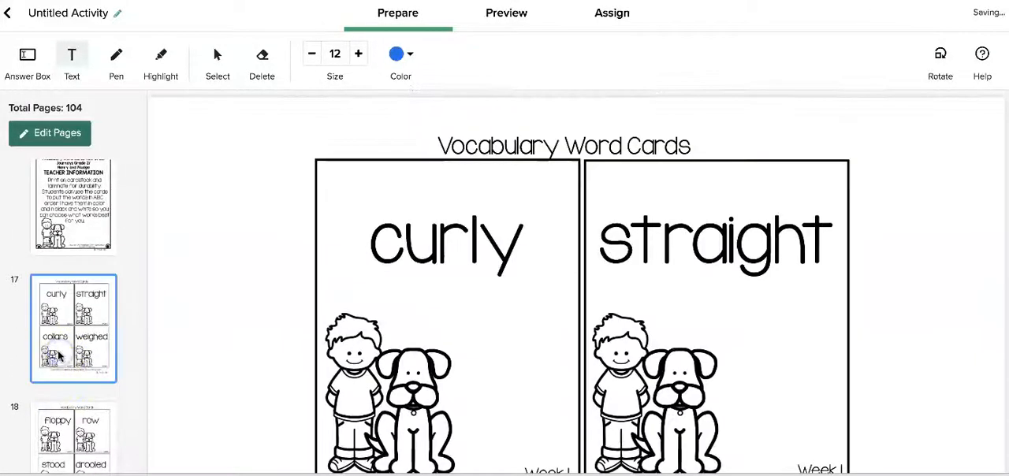
Examine the Vocabulary Cut and Sort pages, from the word table on page 11 to the answers on page 13
{"action": "scroll", "coordinate": [58, 356], "scroll_direction": "up", "scroll_amount": 5}
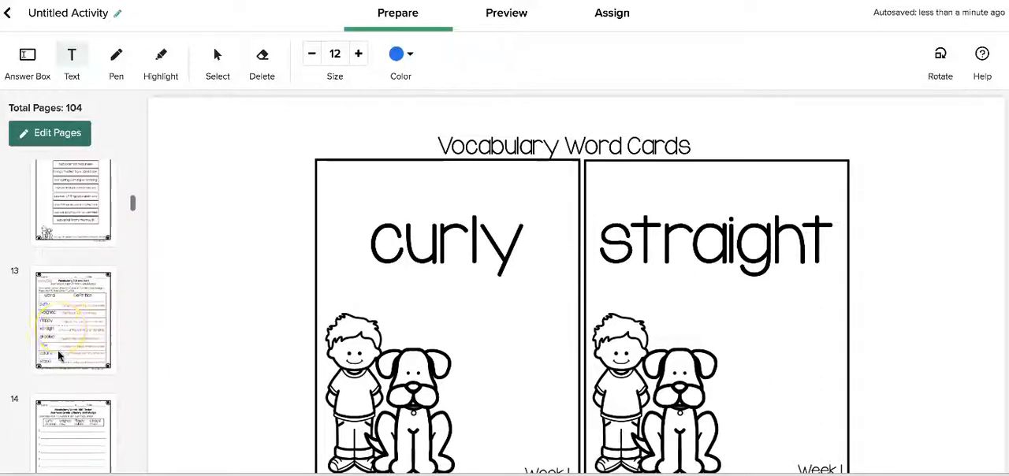
{"action": "scroll", "coordinate": [71, 195], "scroll_direction": "up", "scroll_amount": 3}
{"action": "left_click", "coordinate": [79, 347]}
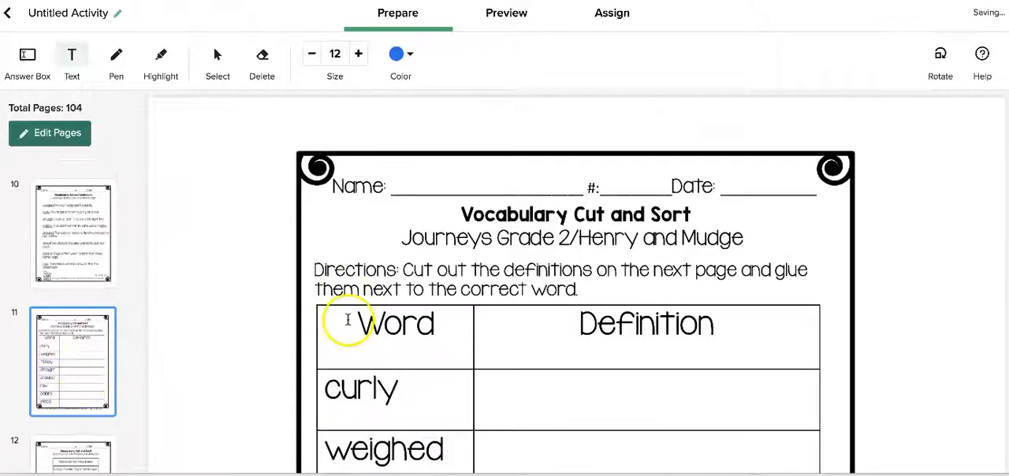
{"action": "scroll", "coordinate": [63, 390], "scroll_direction": "down", "scroll_amount": 5}
{"action": "left_click", "coordinate": [67, 217]}
{"action": "left_click", "coordinate": [70, 354]}
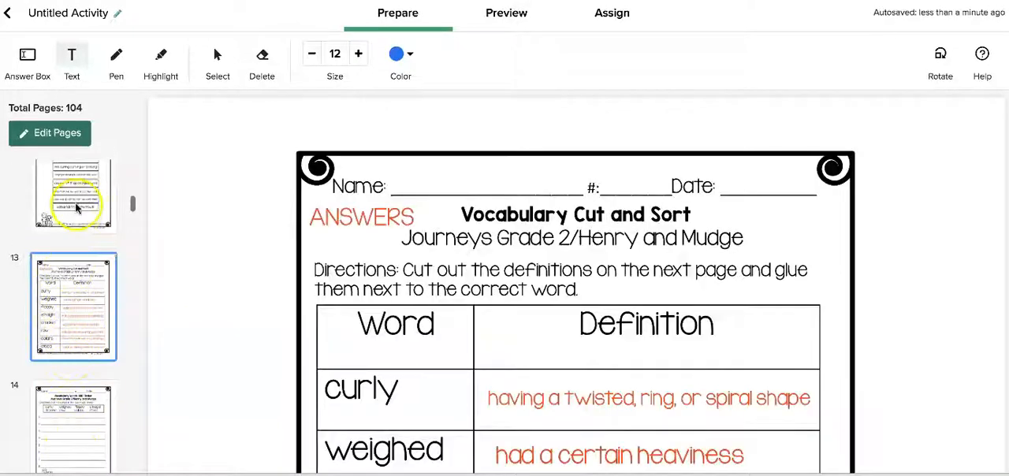
Look at the teacher information on page 21, and return to the Henry and Mudge product page to review its details
{"action": "scroll", "coordinate": [90, 338], "scroll_direction": "down", "scroll_amount": 5}
{"action": "scroll", "coordinate": [86, 339], "scroll_direction": "down", "scroll_amount": 3}
{"action": "left_click", "coordinate": [74, 410]}
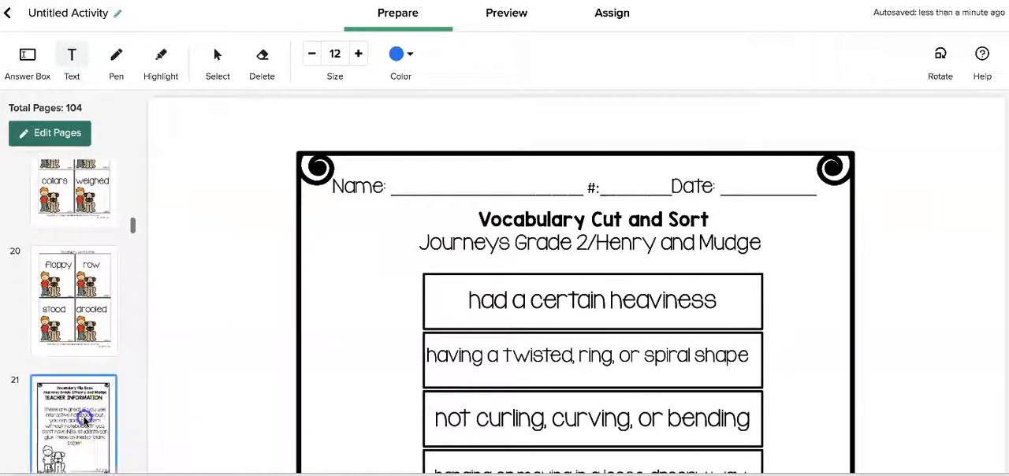
{"action": "scroll", "coordinate": [72, 338], "scroll_direction": "down", "scroll_amount": 4}
{"action": "scroll", "coordinate": [73, 338], "scroll_direction": "down", "scroll_amount": 5}
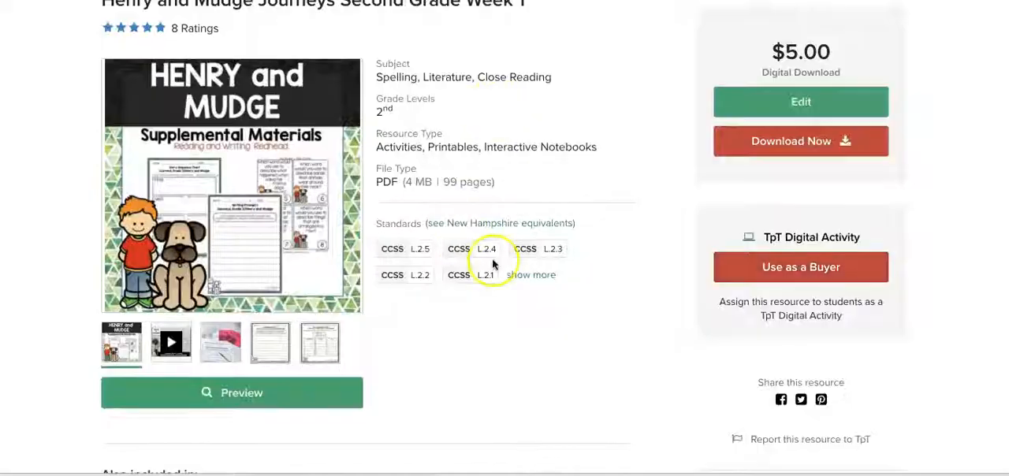
{"action": "scroll", "coordinate": [492, 274], "scroll_direction": "up", "scroll_amount": 3}
{"action": "scroll", "coordinate": [492, 273], "scroll_direction": "down", "scroll_amount": 1}
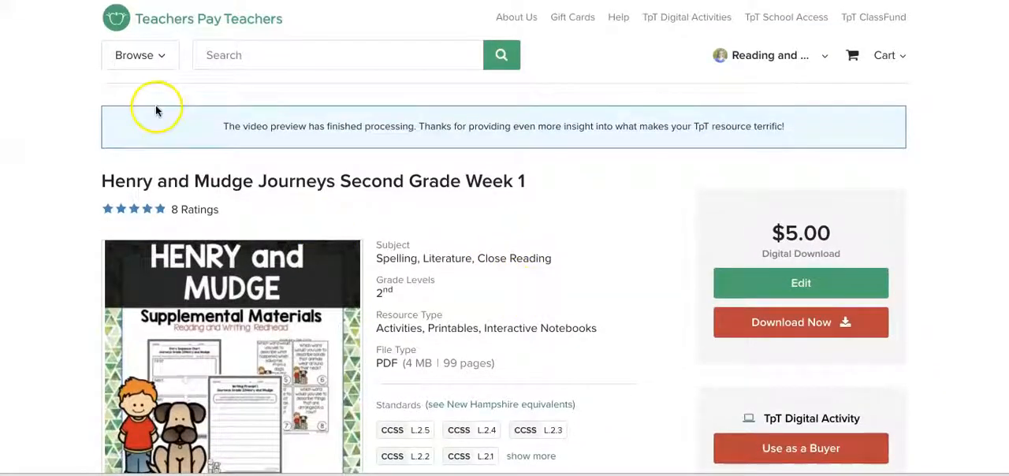